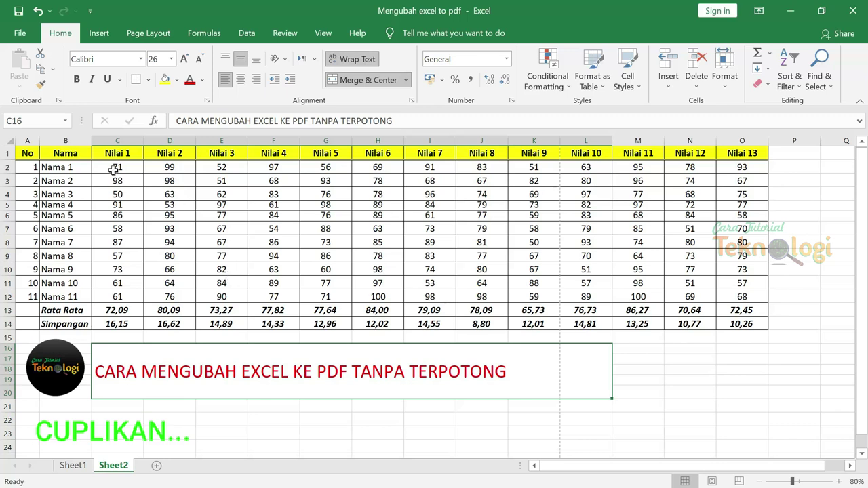
Step: Select the range A1:O21, covering the title banner and the whole grade table
left_click(23, 151)
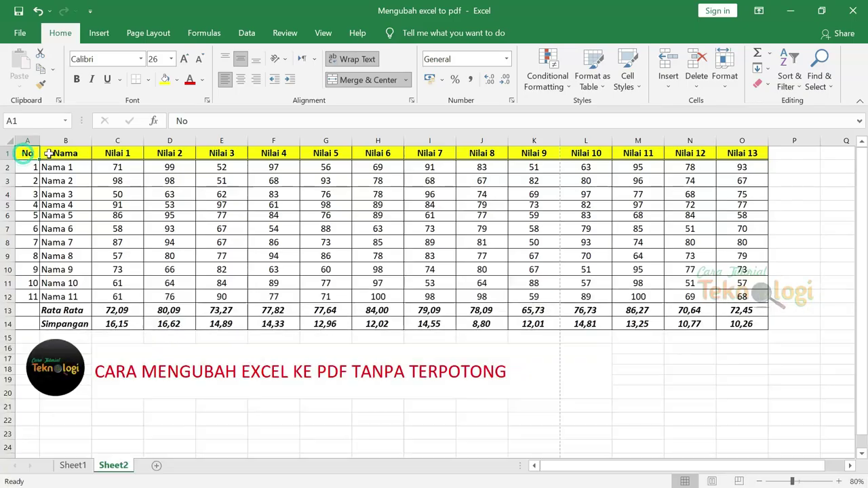
mouse_move(27, 153)
left_mouse_down()
mouse_move(418, 168)
mouse_move(741, 209)
mouse_move(756, 402)
left_mouse_up()
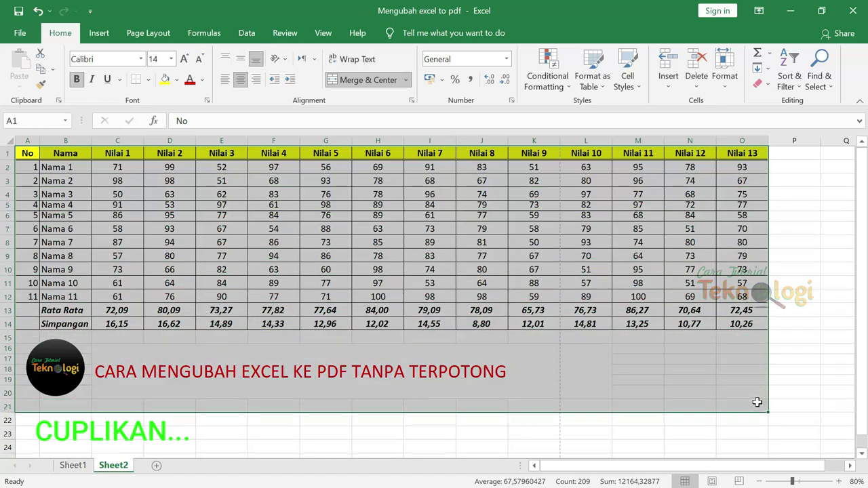
Step: Set the print area to the selected A1:O21 range, then deselect the cells
left_click(158, 37)
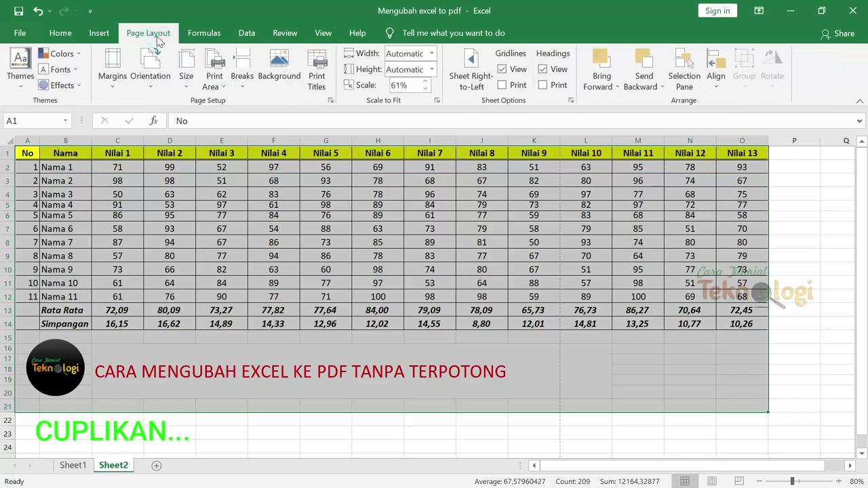
left_click(225, 92)
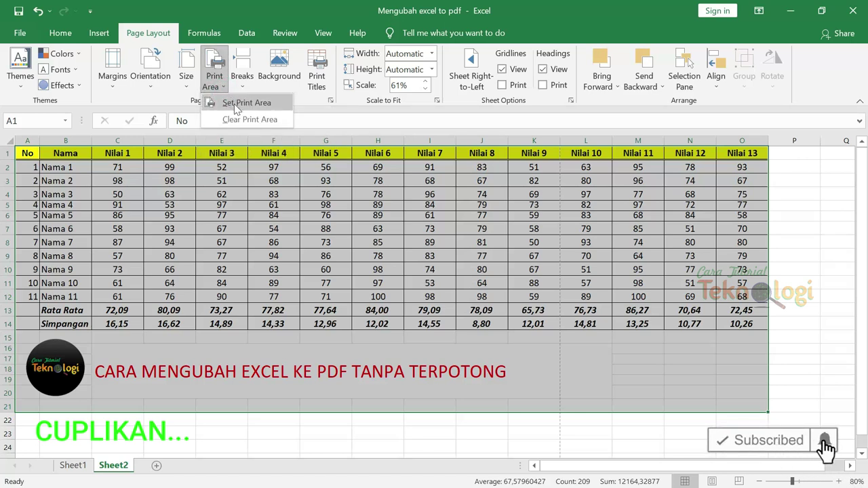
left_click(231, 102)
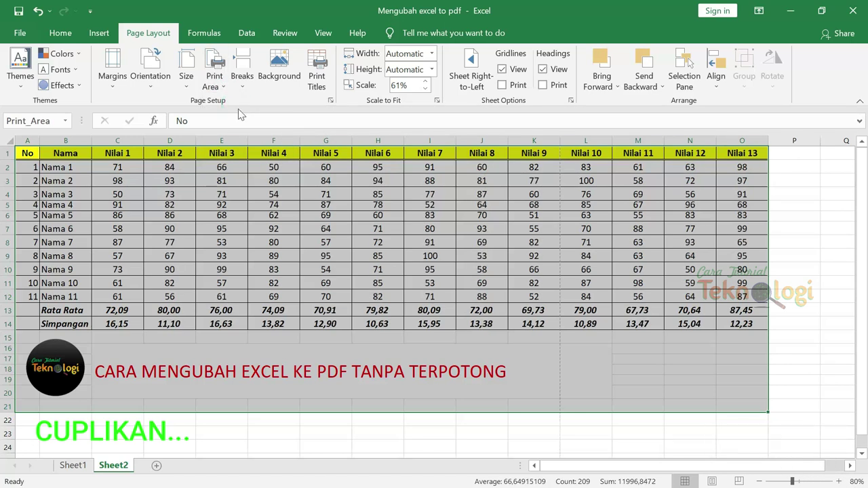
left_click(676, 380)
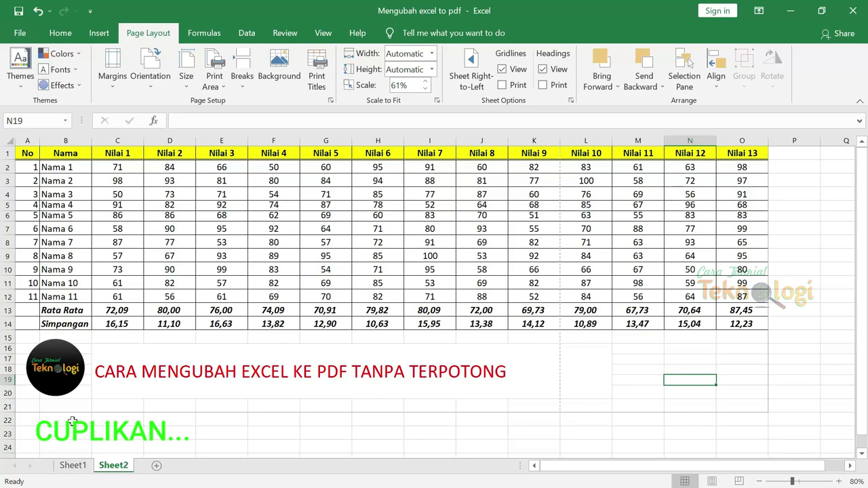
left_click_drag(20, 407, 732, 414)
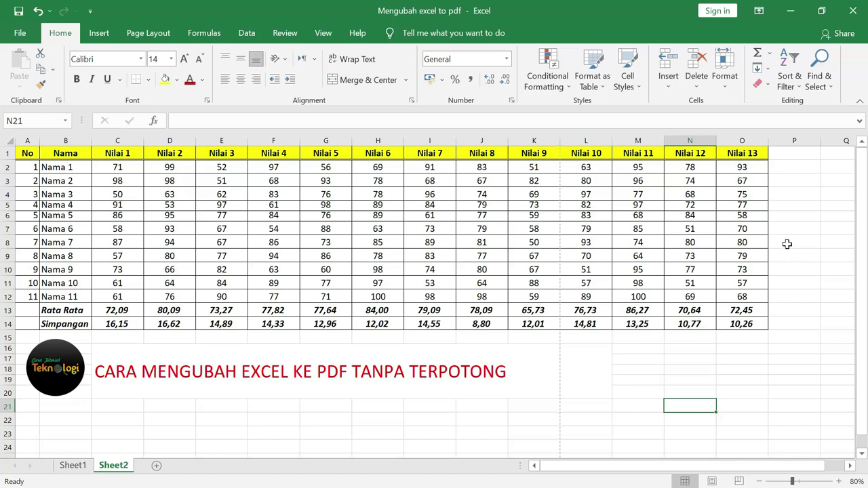
Step: Prepare Save As to Documents with file name 'Mengubah excel to pdf-1' and type PDF
left_click(20, 34)
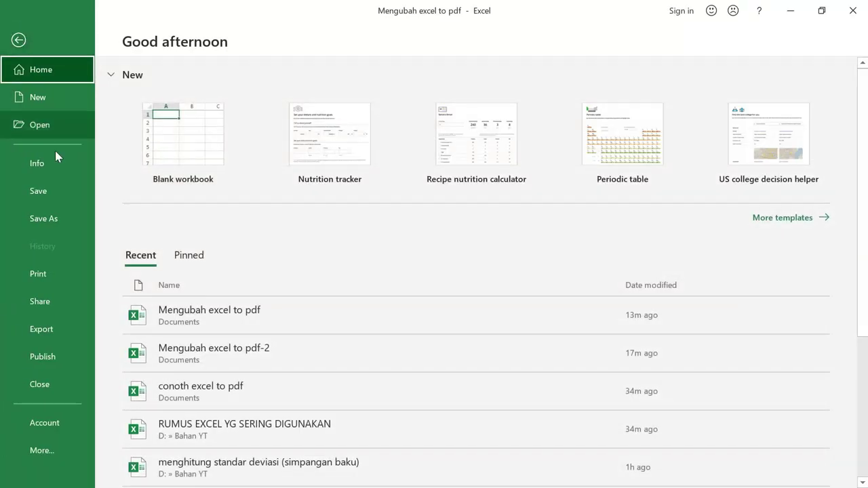
left_click(55, 223)
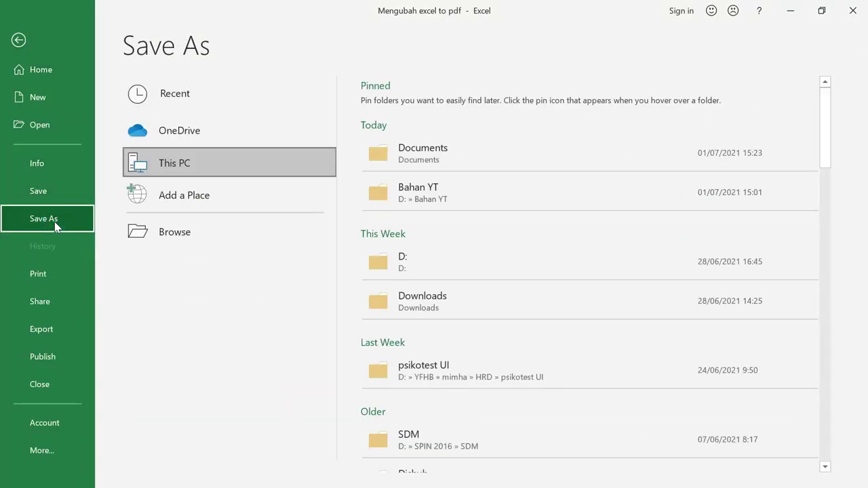
left_click(434, 157)
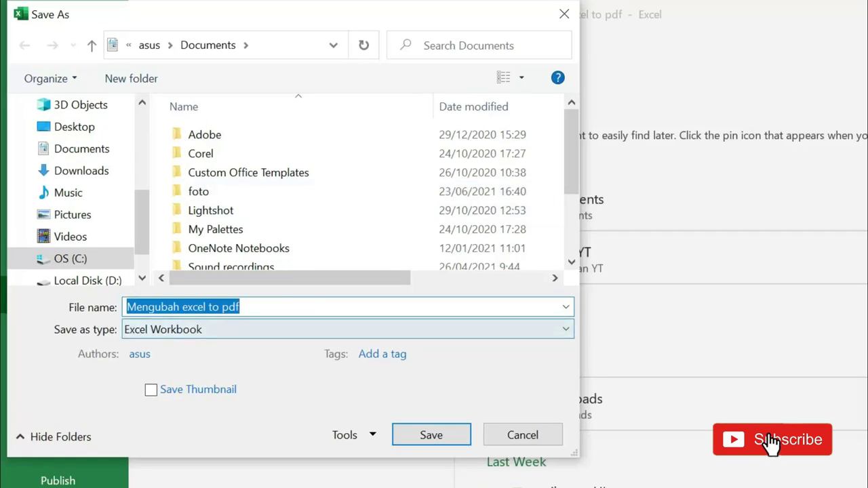
left_click(266, 307)
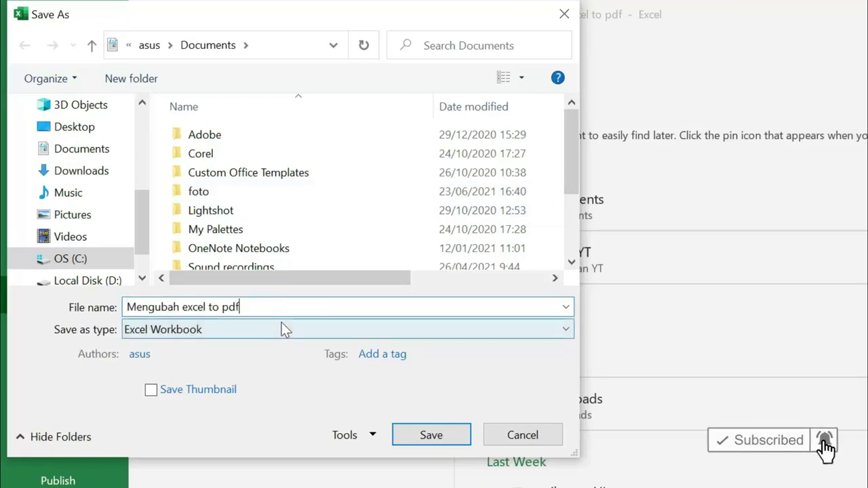
type("-1")
left_click(283, 327)
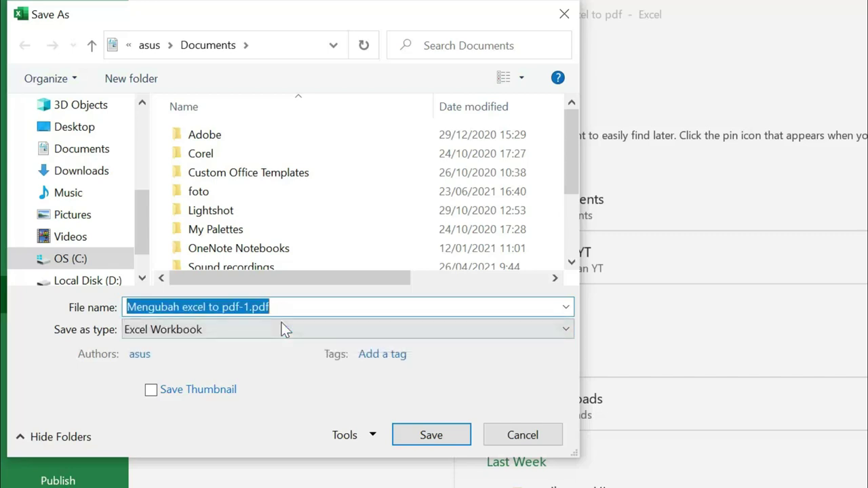
left_click(264, 331)
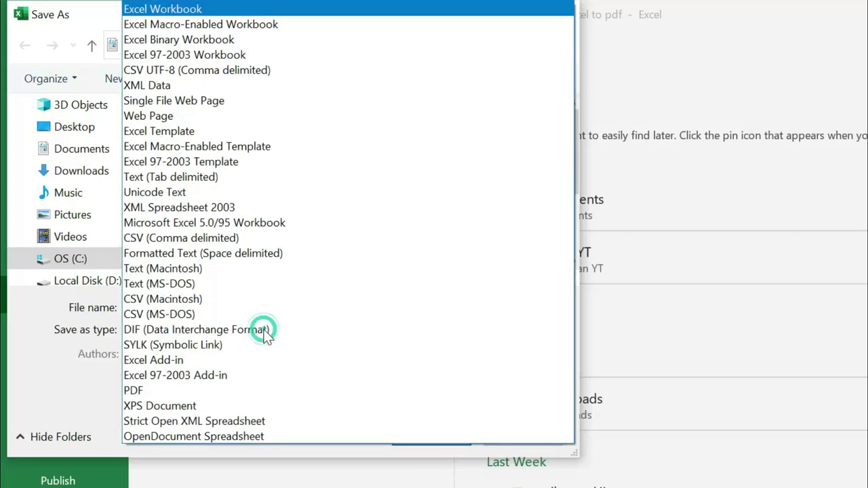
left_click(155, 391)
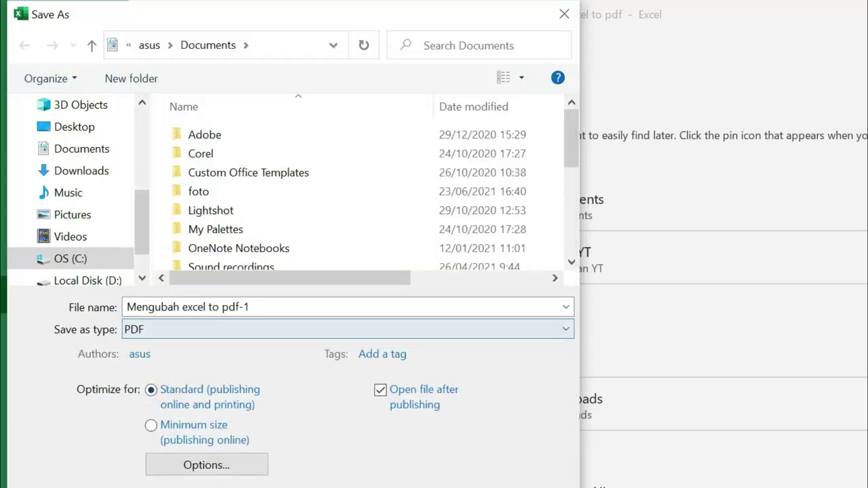
Step: Save the PDF, replacing the existing file, and review its two pages in Chrome
left_click(639, 346)
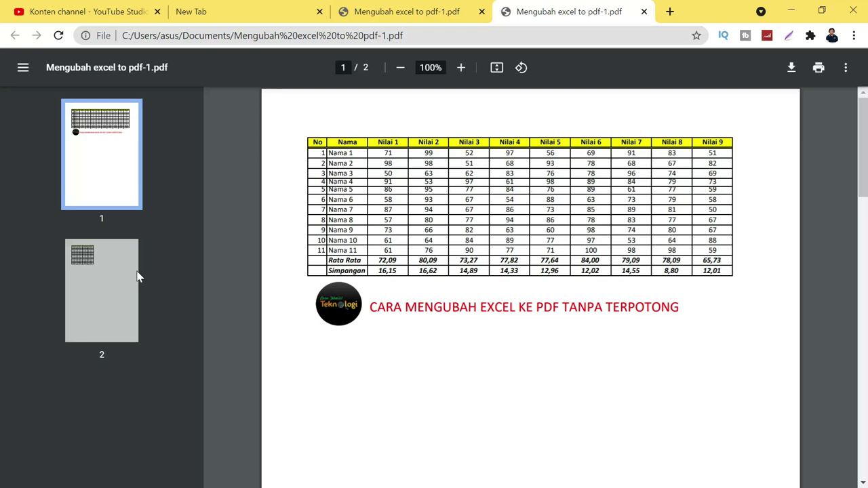
left_click(115, 287)
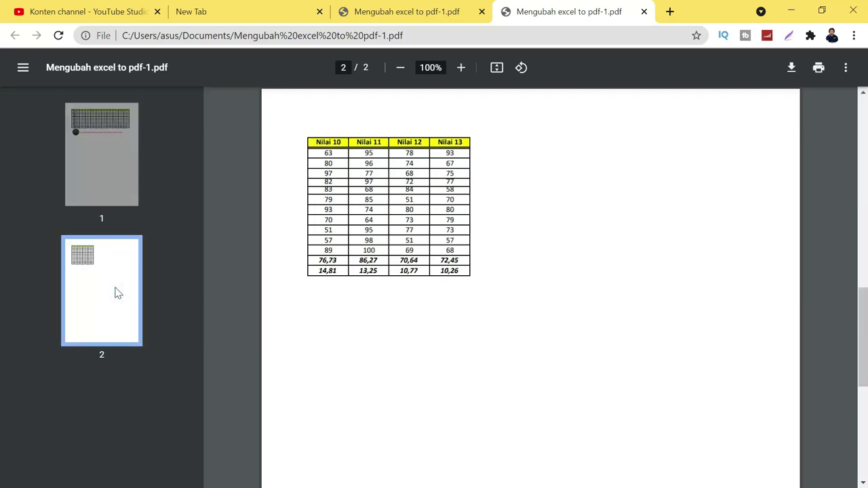
left_click(122, 183)
left_click(113, 285)
left_click(109, 172)
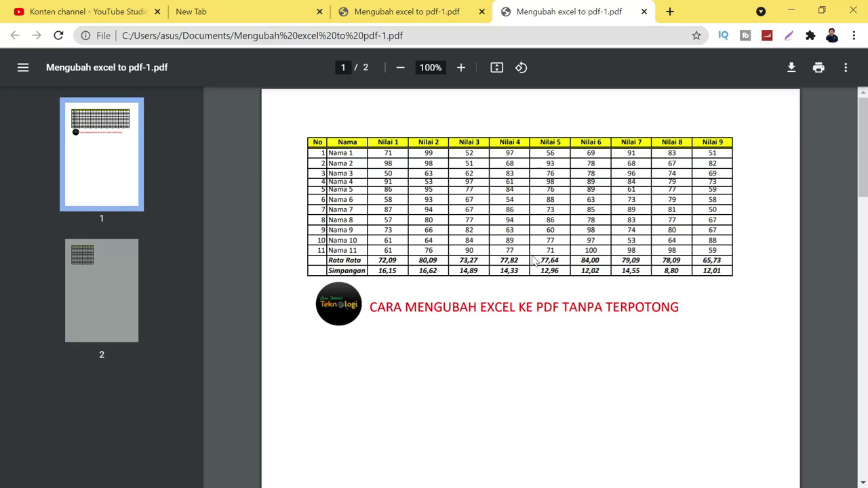
key("alt+Tab")
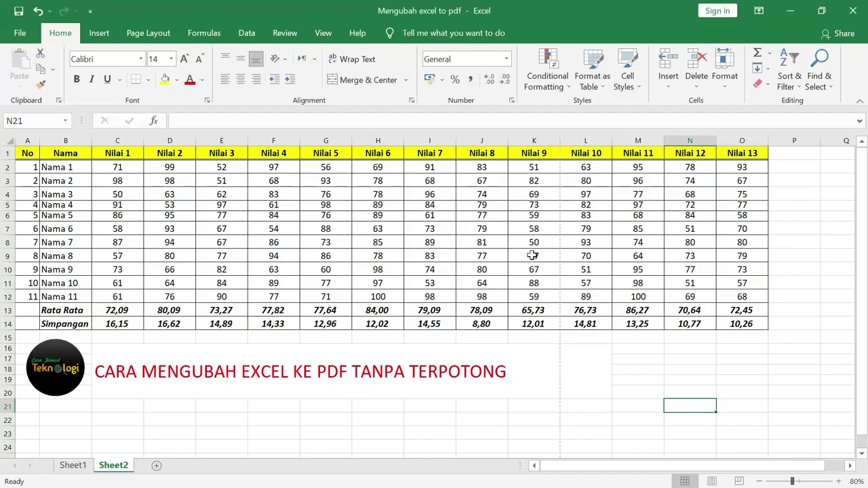
Step: Reselect cells A1 through O21, including the title banner and grade table
left_click(604, 361)
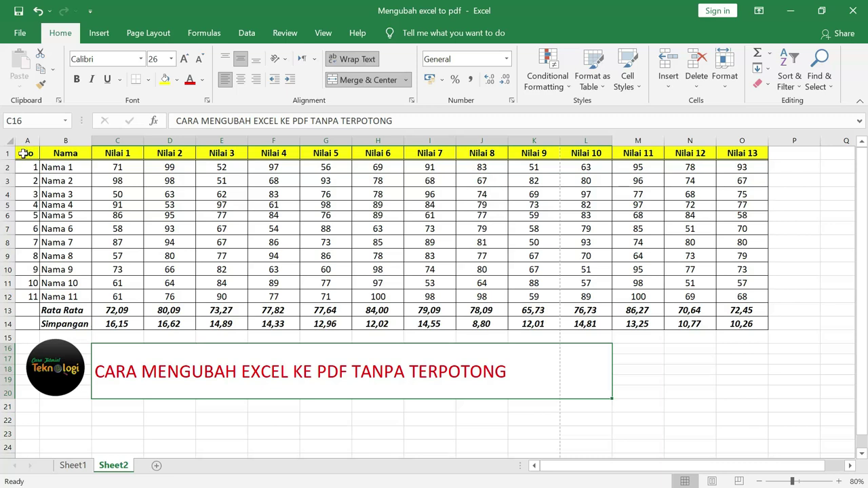
left_click_drag(24, 153, 525, 175)
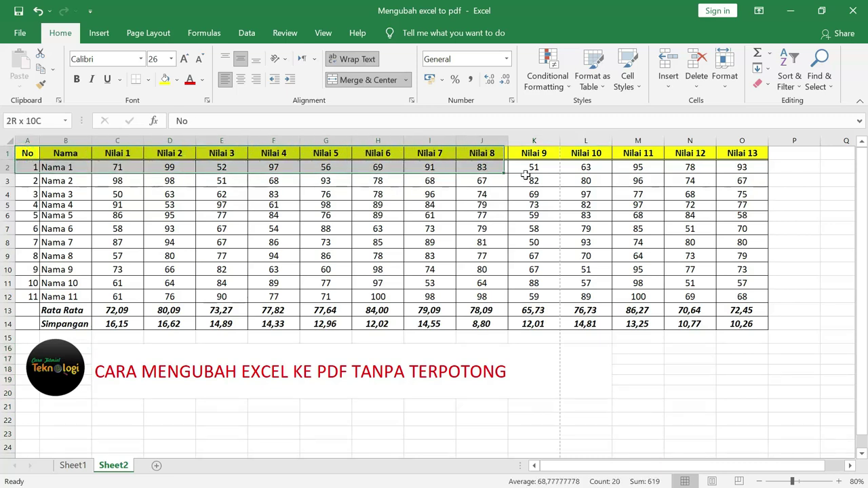
mouse_move(525, 175)
left_mouse_down()
mouse_move(743, 243)
mouse_move(757, 402)
left_mouse_up()
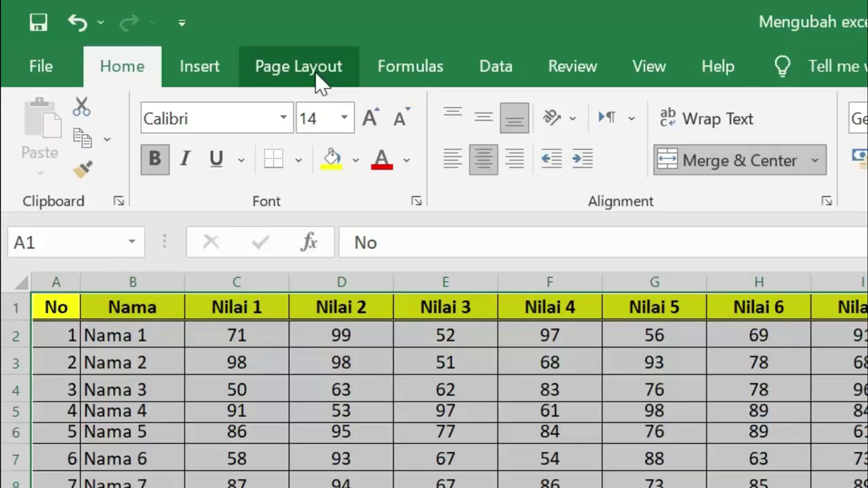
Step: Reapply Set Print Area to the selected A1:O21 range, then mark row 21
left_click(156, 34)
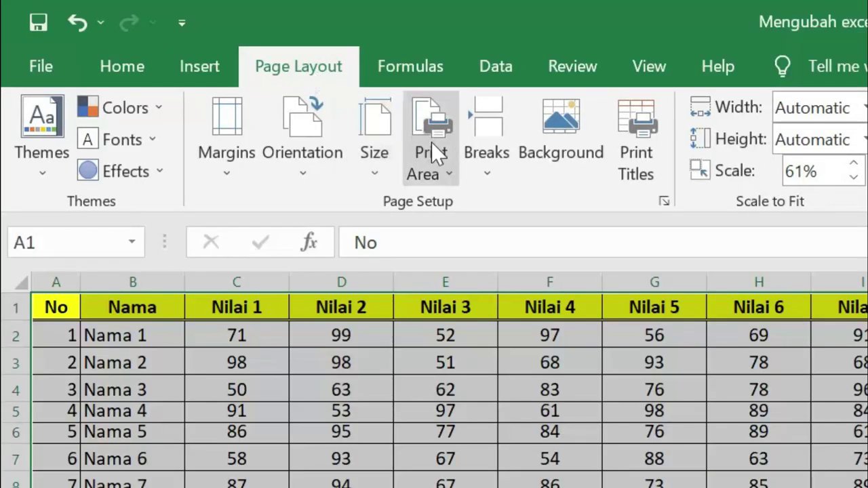
left_click(449, 178)
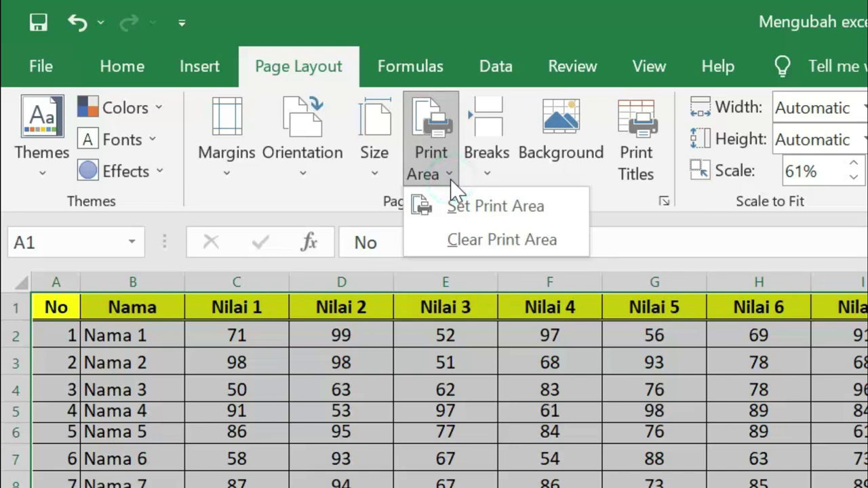
left_click(469, 208)
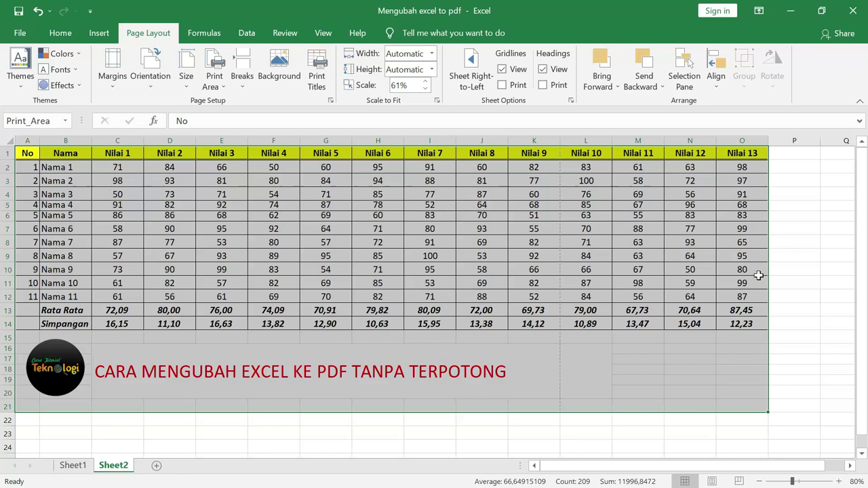
left_click(680, 379)
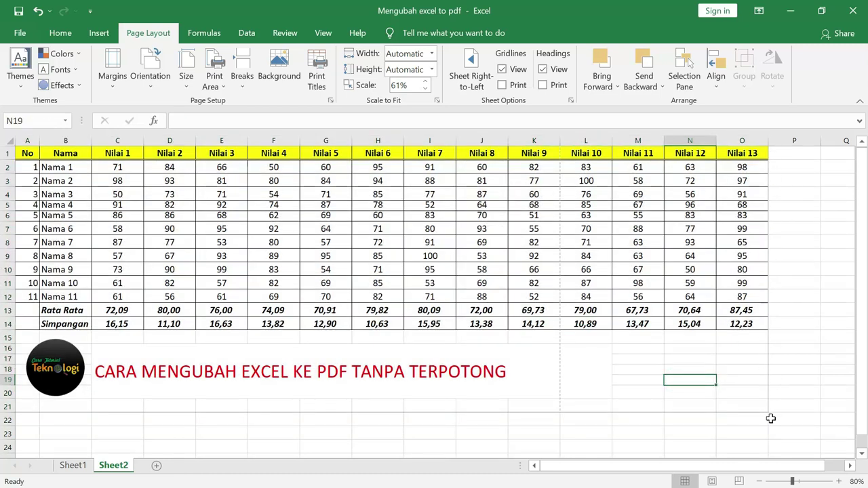
left_click_drag(30, 412, 766, 412)
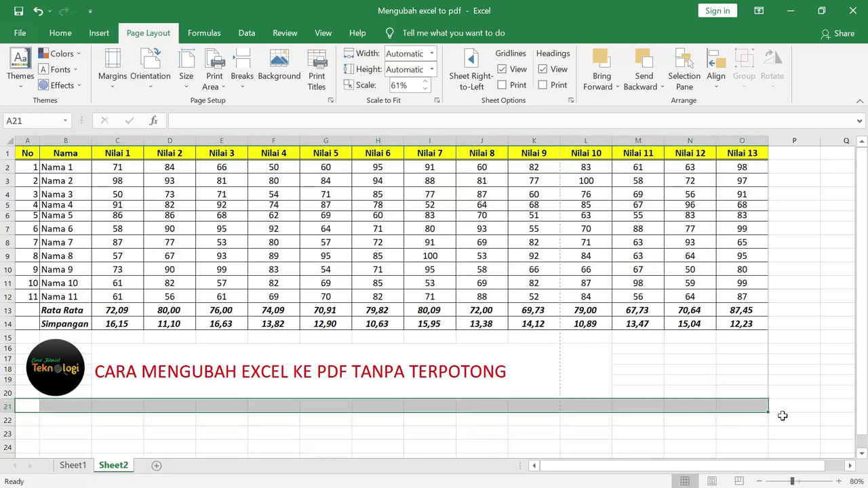
left_click(600, 365)
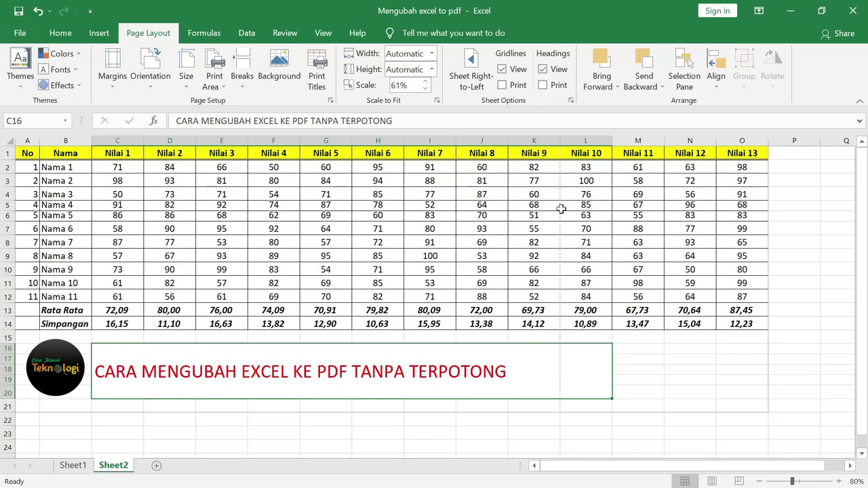
left_click(838, 482)
left_click(838, 481)
left_click(838, 482)
left_click(838, 482)
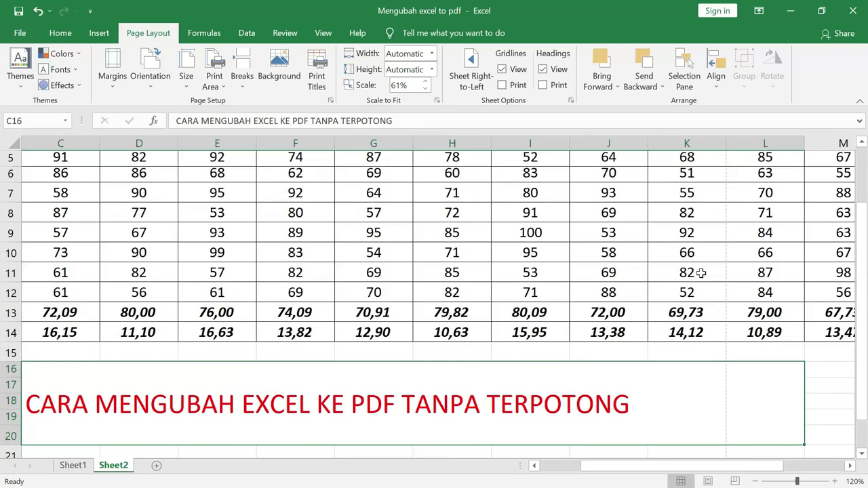
left_click(755, 482)
left_click(755, 482)
left_click(755, 482)
left_click(755, 482)
left_click(756, 481)
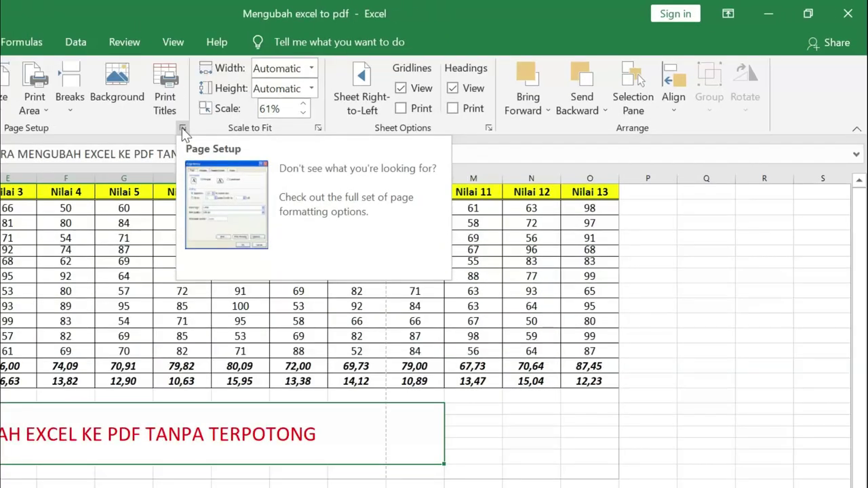
Step: In Page Setup, scale the sheet to fit 1 page wide by 1 page tall
left_click(182, 127)
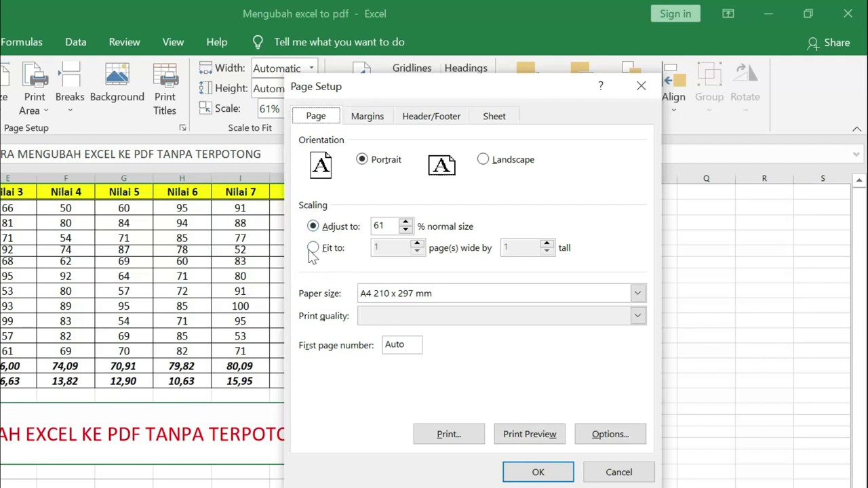
left_click(312, 248)
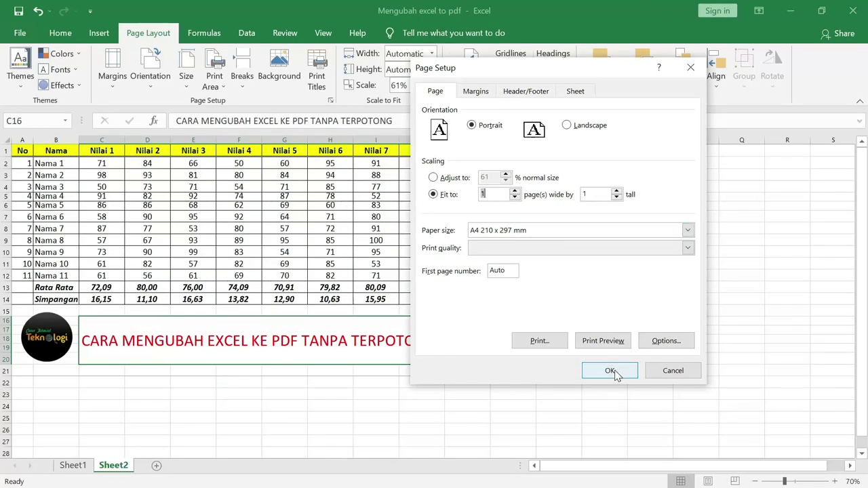
left_click(612, 370)
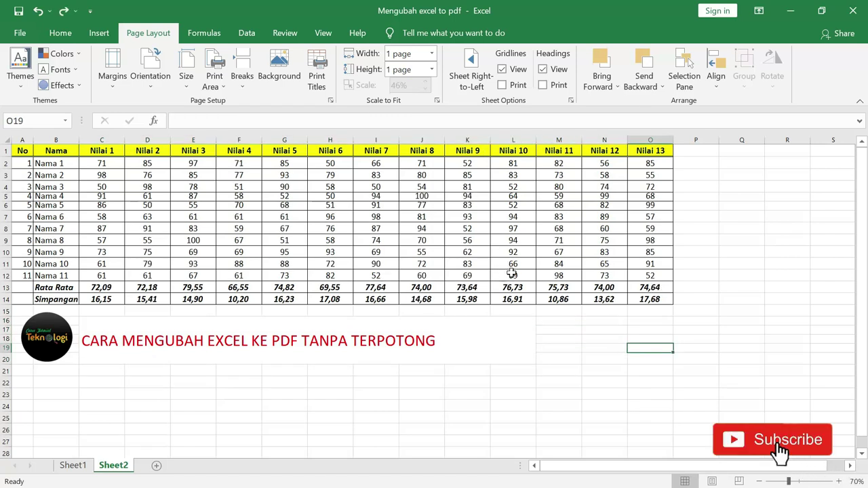
Step: Save a PDF copy to Documents named 'Mengubah excel to pdf-3'
left_click(20, 34)
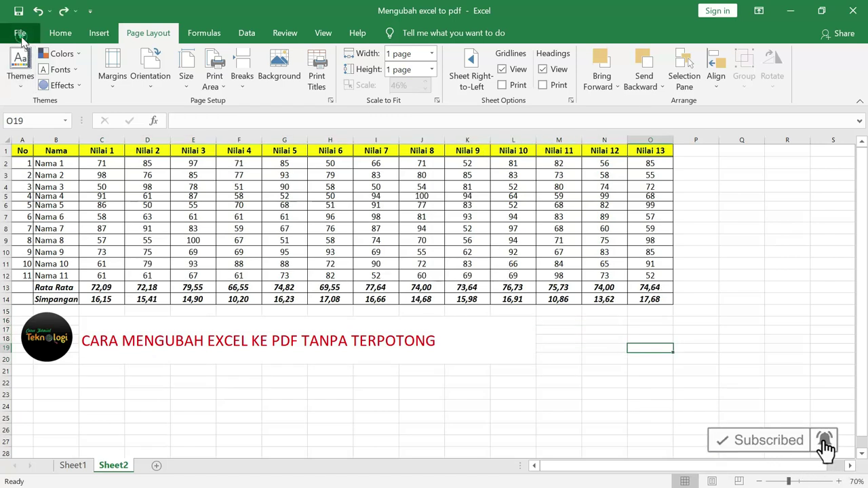
left_click(67, 217)
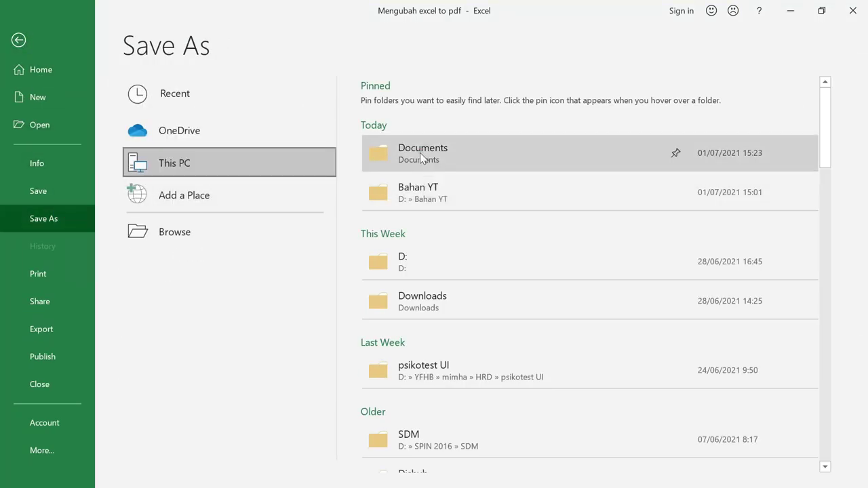
left_click(419, 153)
left_click(305, 309)
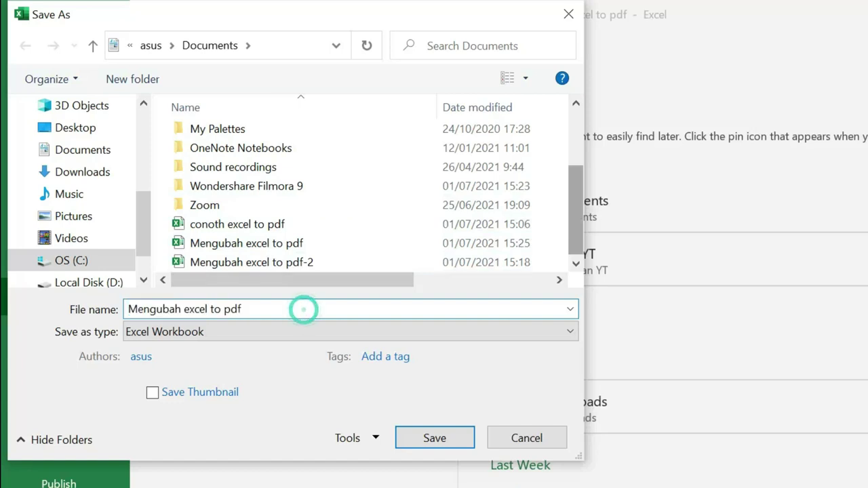
type("-3")
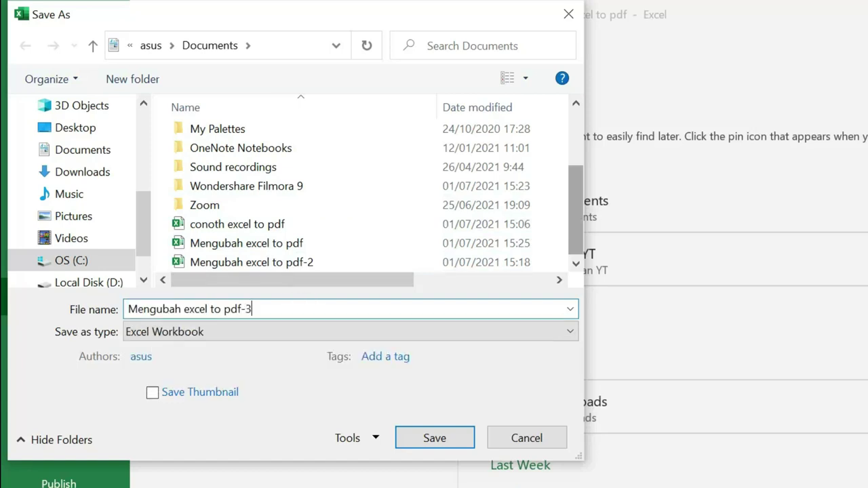
left_click(203, 332)
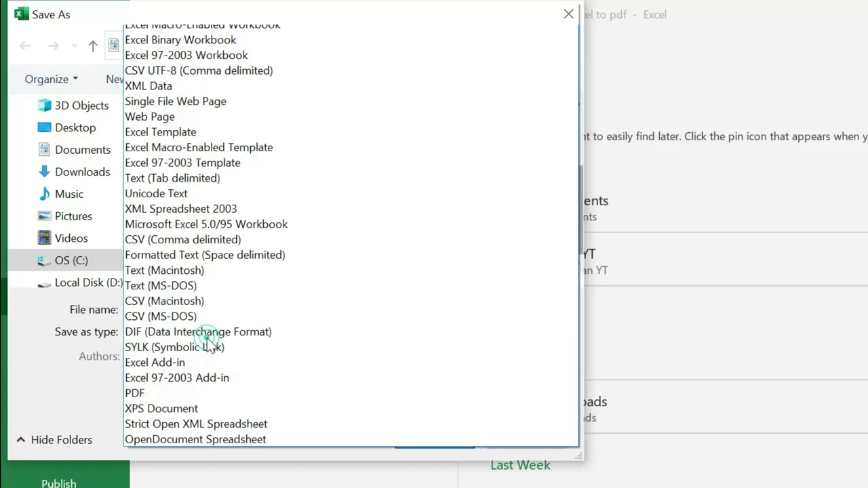
left_click(156, 393)
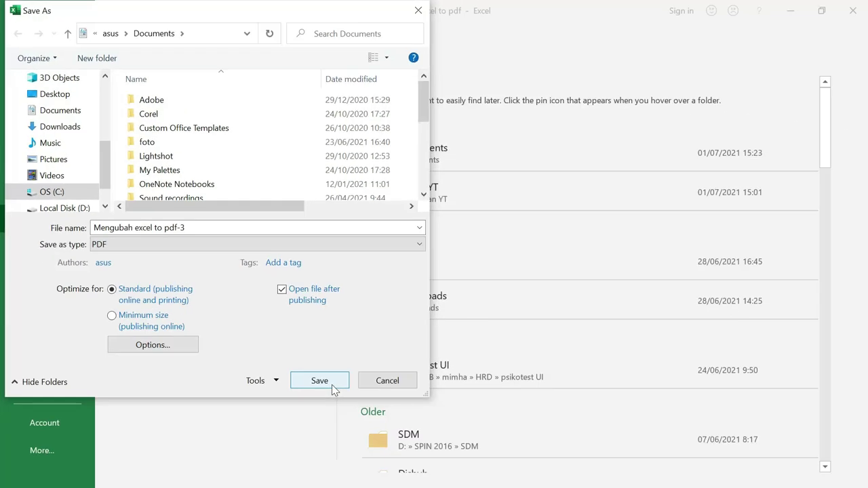
left_click(332, 387)
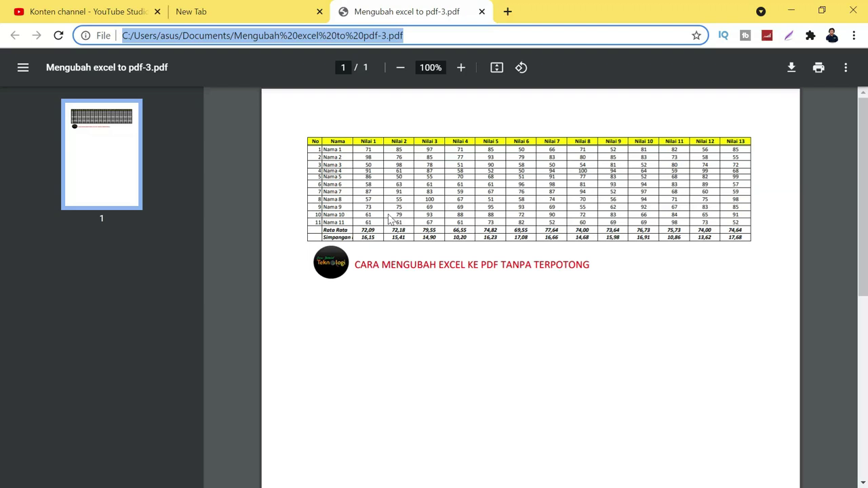
Step: Return from the one-page PDF in Chrome to the Excel workbook
key("alt+Tab")
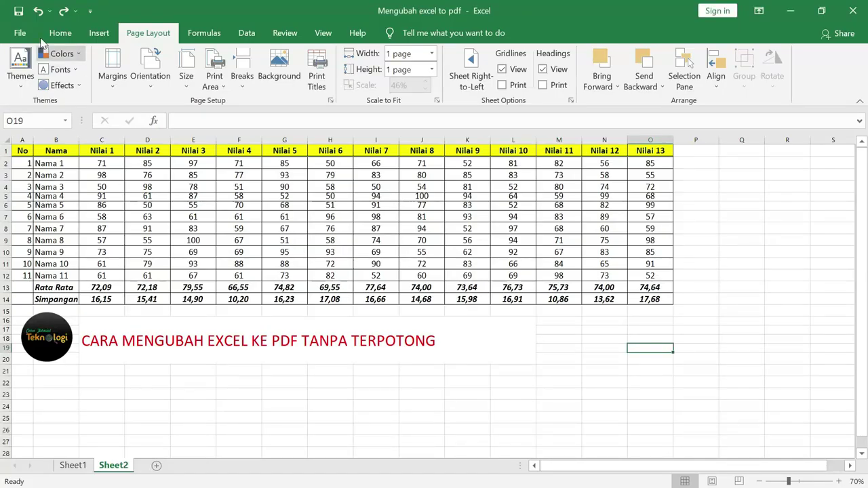
Step: Print page 1 only to the Microsoft Print to PDF printer
left_click(497, 388)
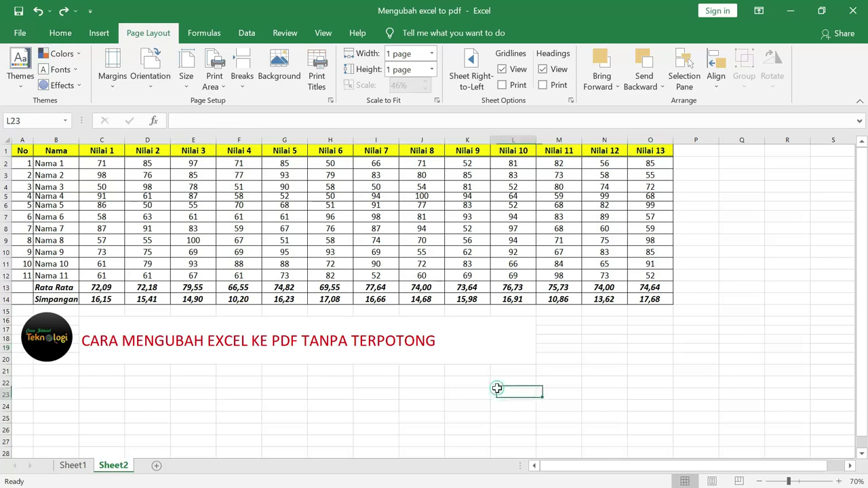
left_click(18, 33)
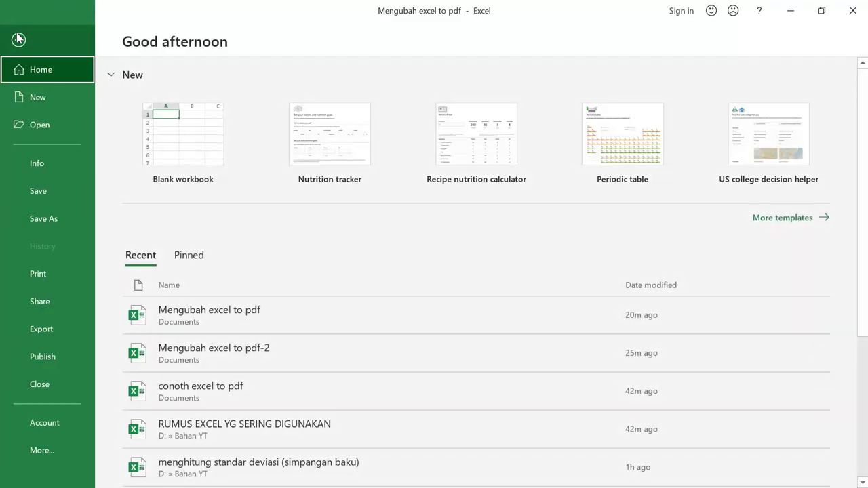
left_click(55, 273)
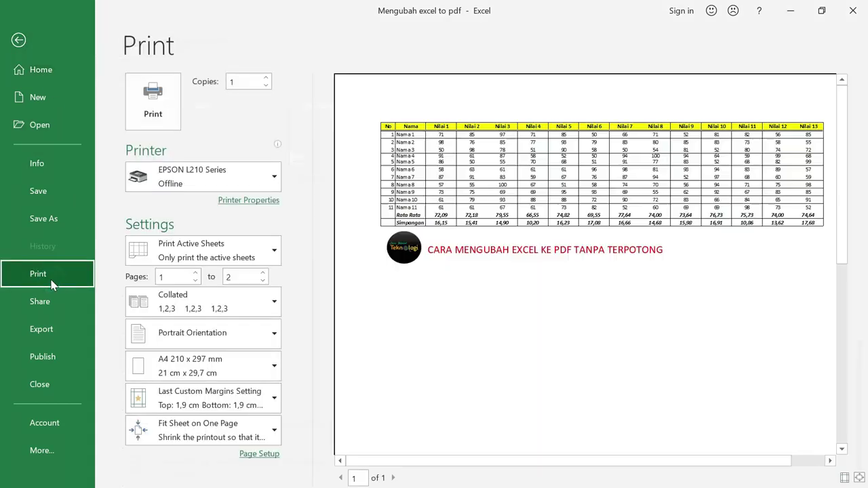
left_click(274, 180)
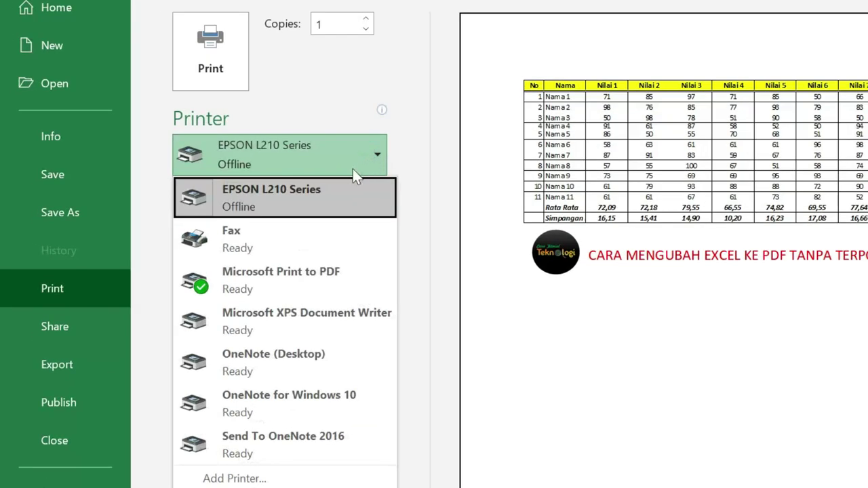
mouse_move(285, 279)
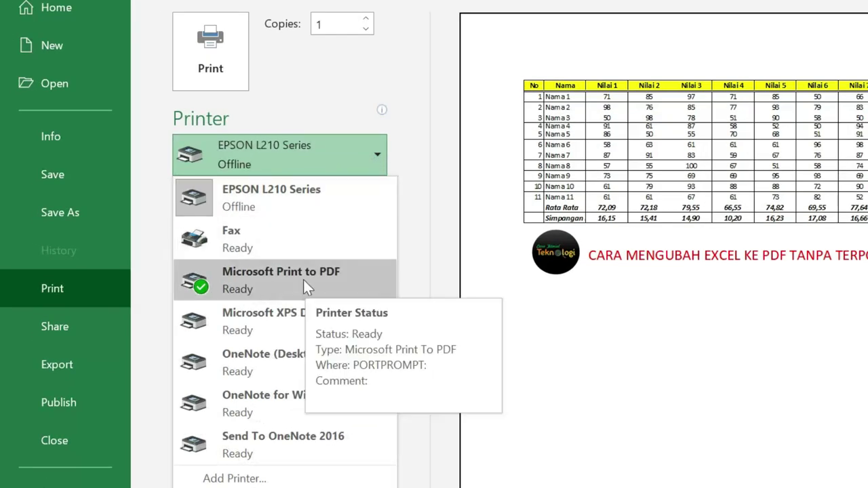
left_click(303, 279)
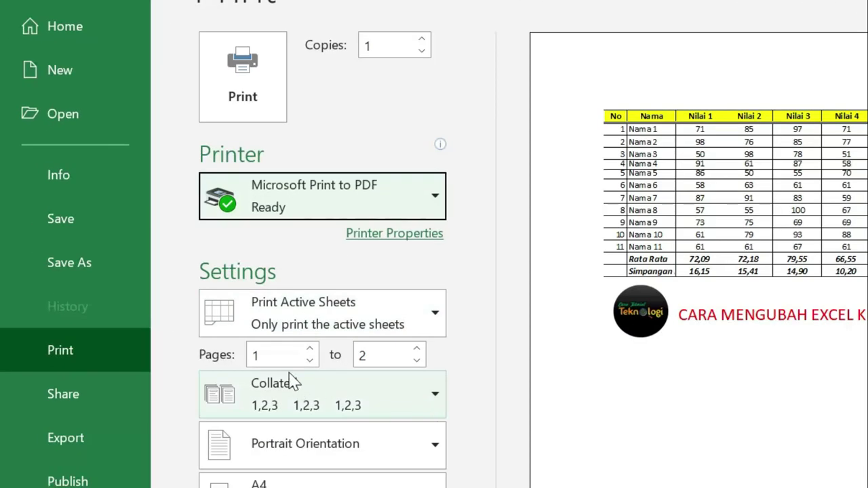
left_click(416, 362)
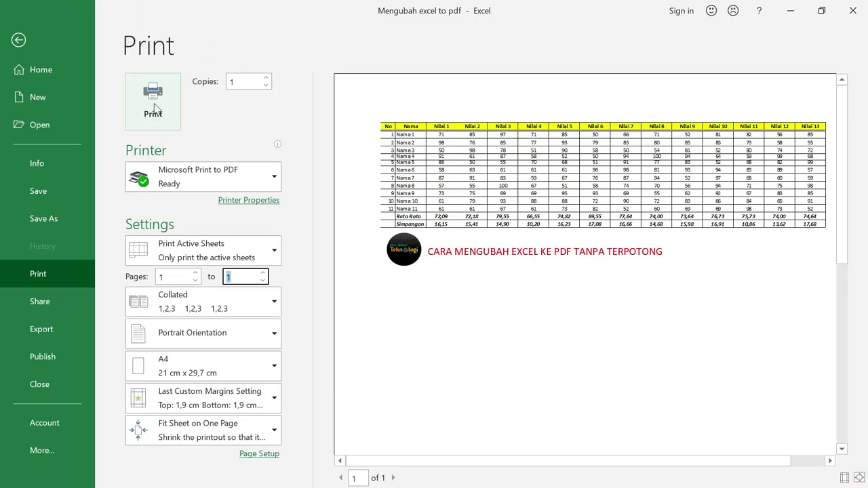
left_click(243, 81)
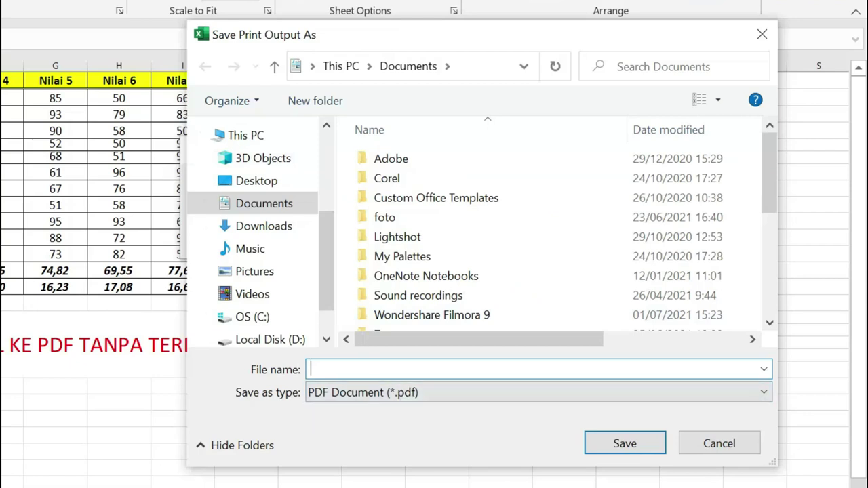
Step: Save the printout to Documents as the PDF 'conoth excel to pdf-4'
type("conoth")
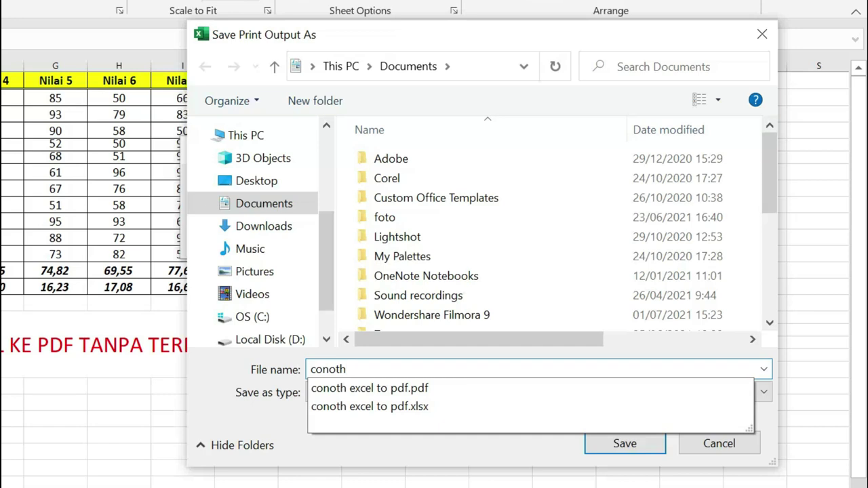
key("Down")
key("BackSpace")
key("BackSpace")
key("BackSpace")
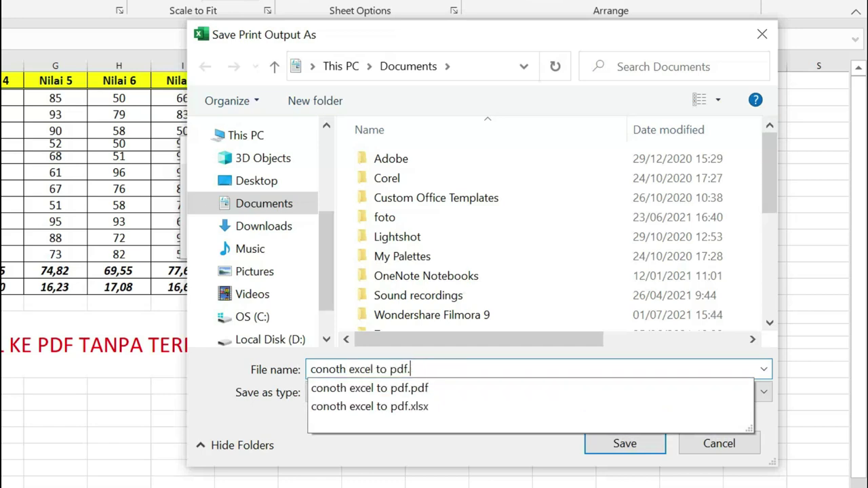
type("-4")
key("Return")
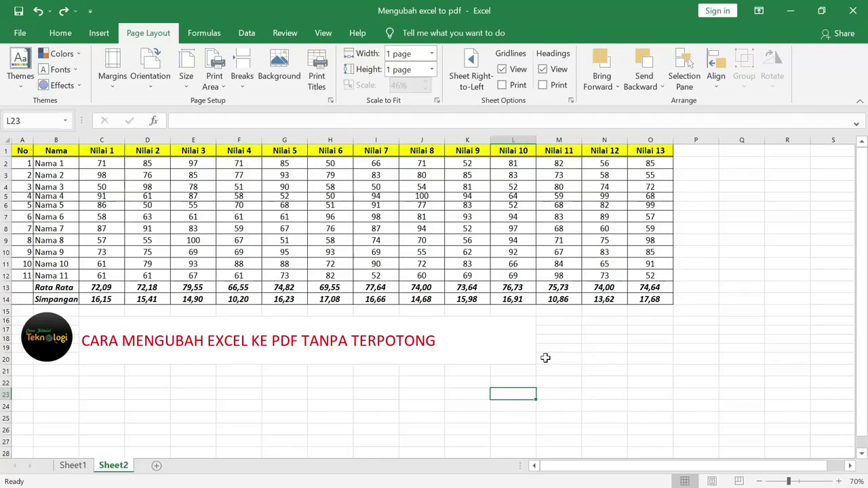
Step: Switch to Chrome to check that 'conoth excel to pdf-4.pdf' is one uncut page
key("alt+Tab")
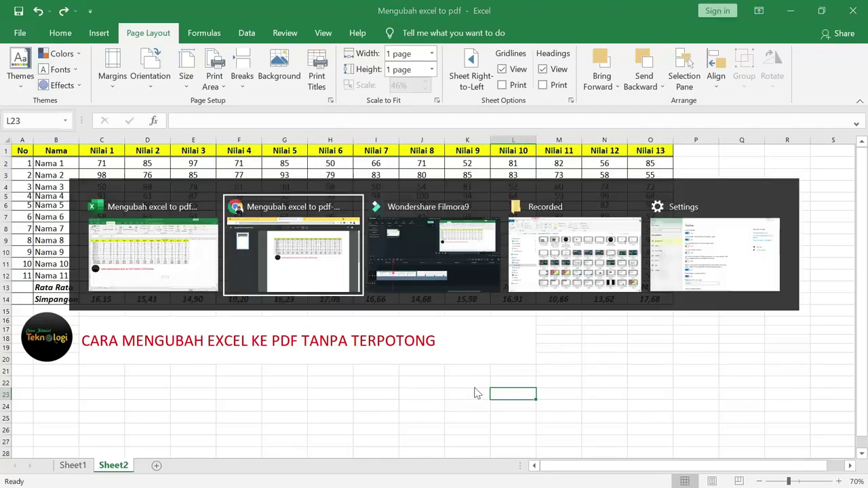